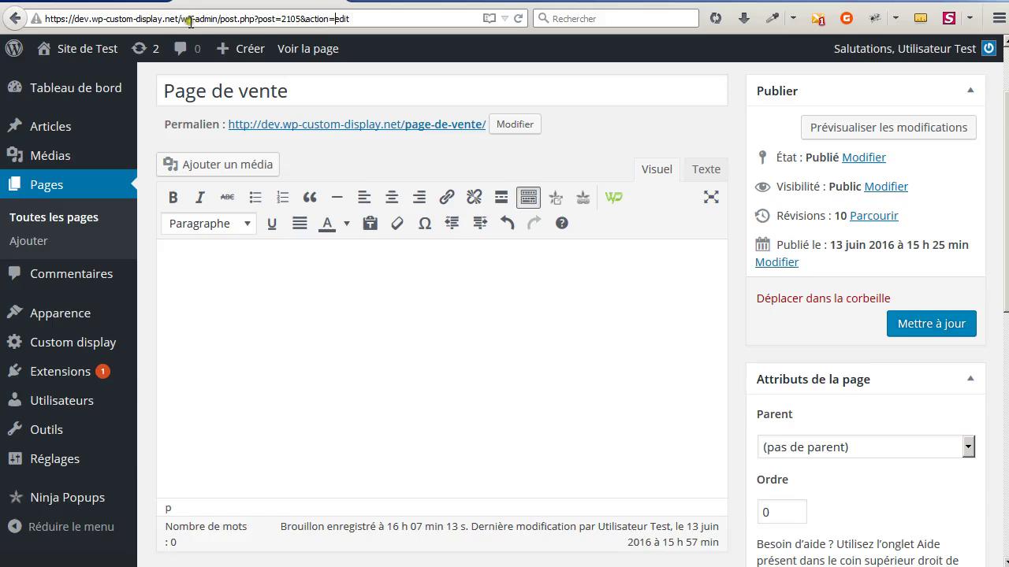
# Examine the post and action parameters and their values in the edit page's URL
pyautogui.moveTo(220, 18); pyautogui.dragTo(276, 18)
pyautogui.click(253, 19)
pyautogui.click(267, 17)
pyautogui.doubleClick(299, 16)
pyautogui.click(265, 18)
pyautogui.click(264, 18)
pyautogui.moveTo(282, 18); pyautogui.dragTo(298, 18)
pyautogui.doubleClick(268, 18)
pyautogui.doubleClick(290, 18)
pyautogui.click(368, 313)
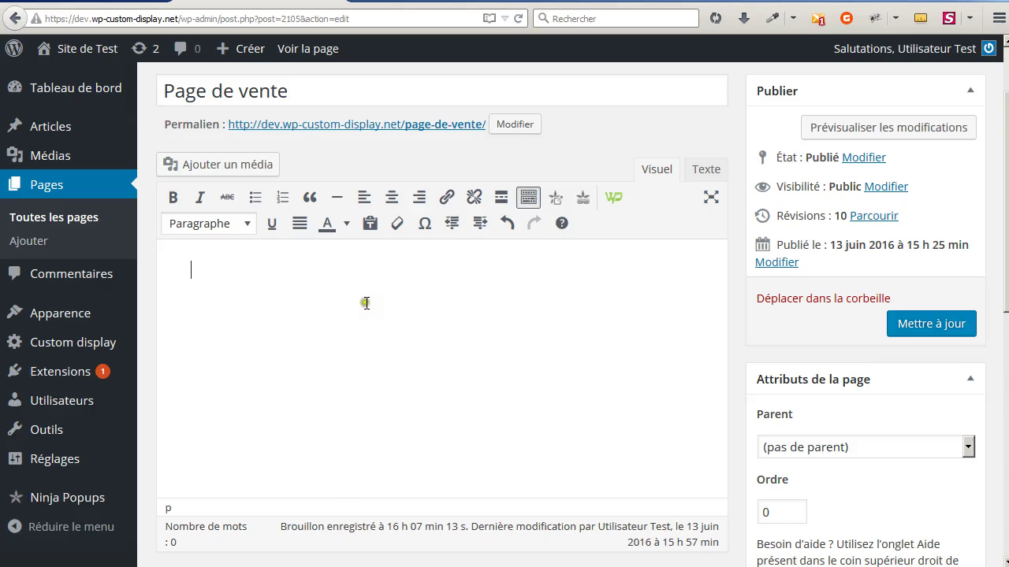
# View the published "Page de vente" and its plain URL, then return to the page editor
pyautogui.click(398, 2)
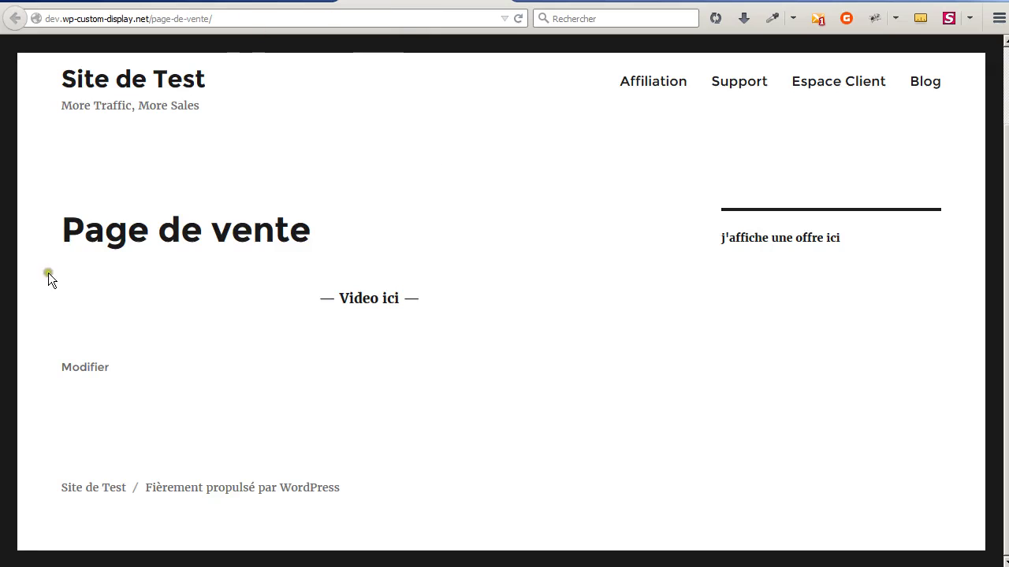
pyautogui.click(225, 19)
pyautogui.hotkey('ctrl', 'c')
pyautogui.click(248, 18)
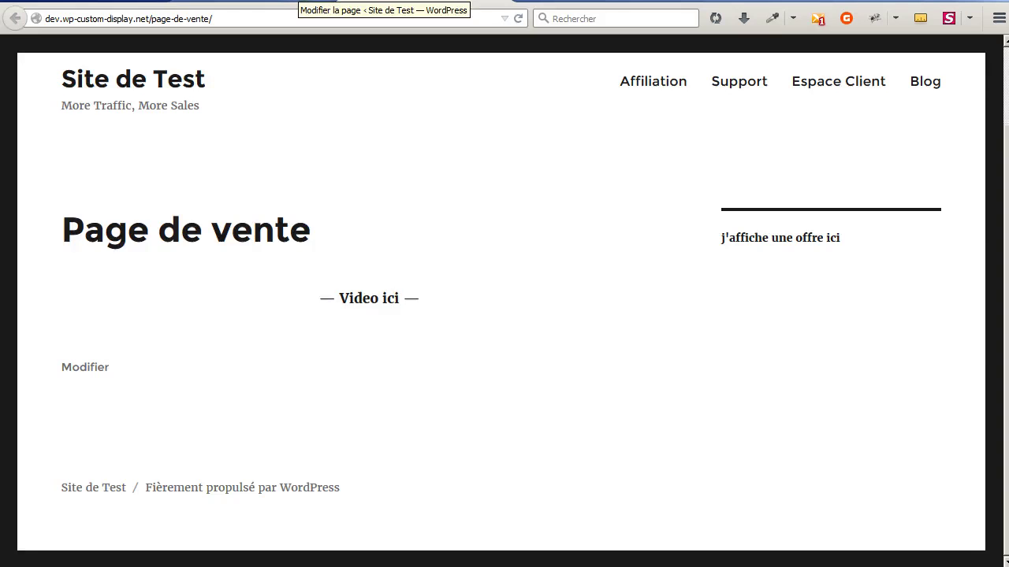
pyautogui.click(306, 1)
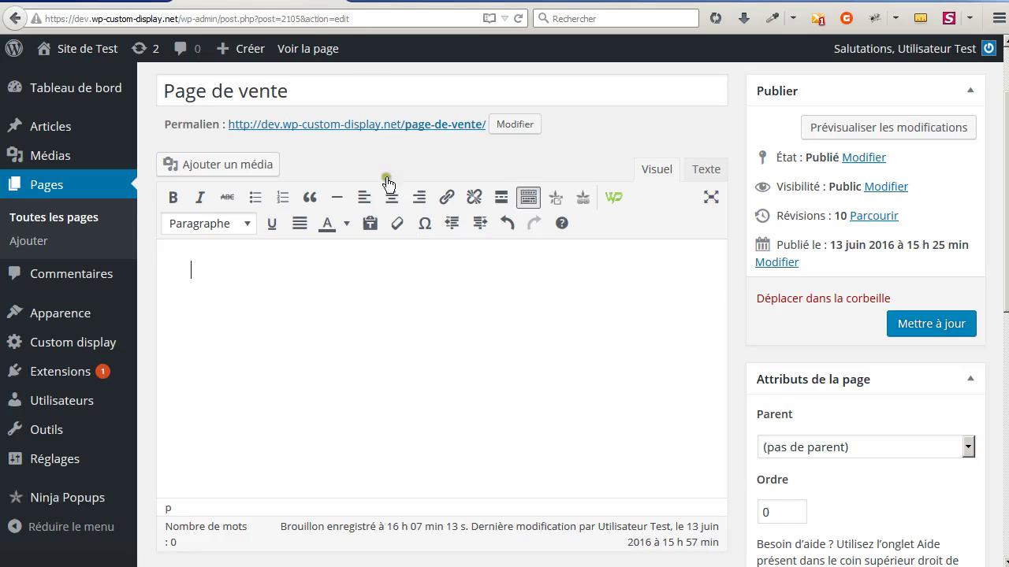
# Start a WP Custom Display shortcode in the empty page body, of type "Afficher/contenu selon un paramètre URL"
pyautogui.click(310, 275)
pyautogui.click(306, 271)
pyautogui.click(617, 198)
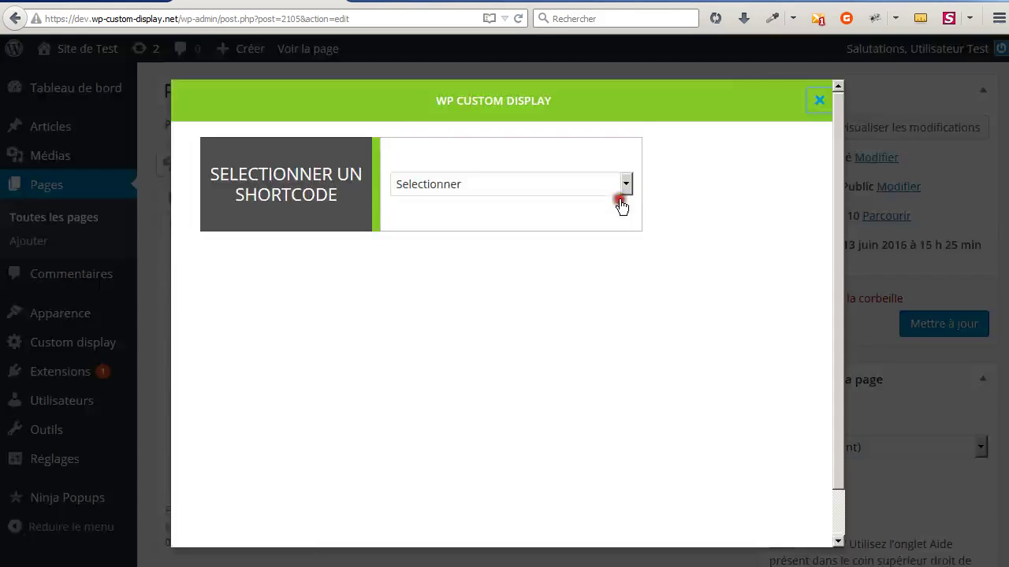
pyautogui.click(620, 189)
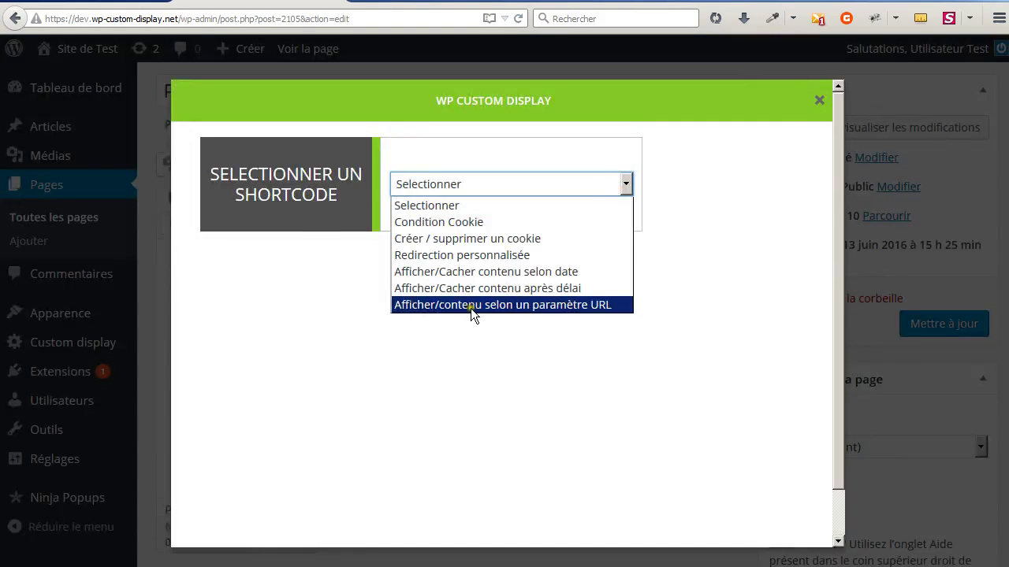
pyautogui.click(571, 304)
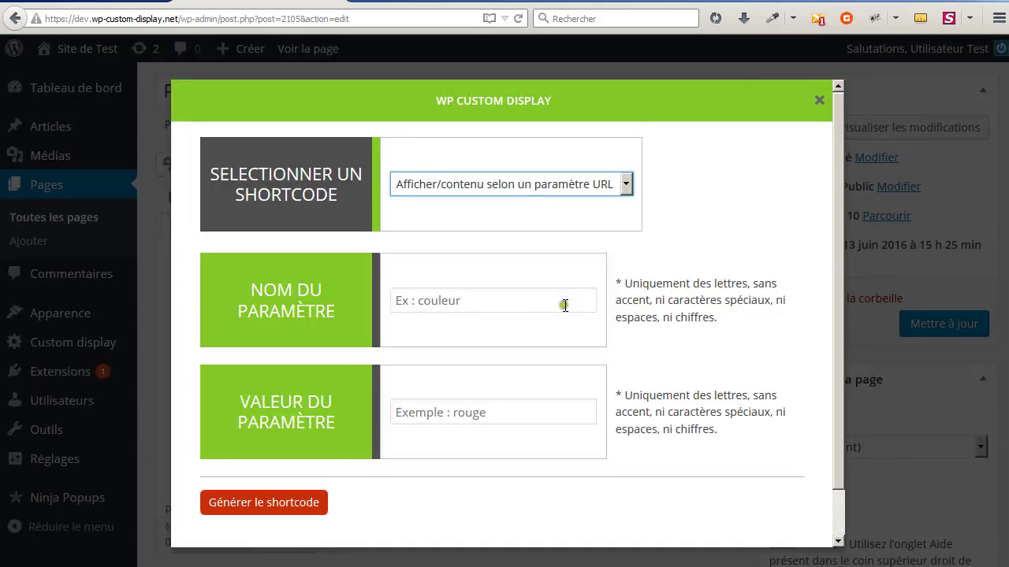
# Generate the shortcode with parameter name "origine" and parameter value "facebook"
pyautogui.click(510, 306)
pyautogui.click(251, 19)
pyautogui.click(250, 19)
pyautogui.moveTo(259, 19); pyautogui.dragTo(300, 19)
pyautogui.click(475, 293)
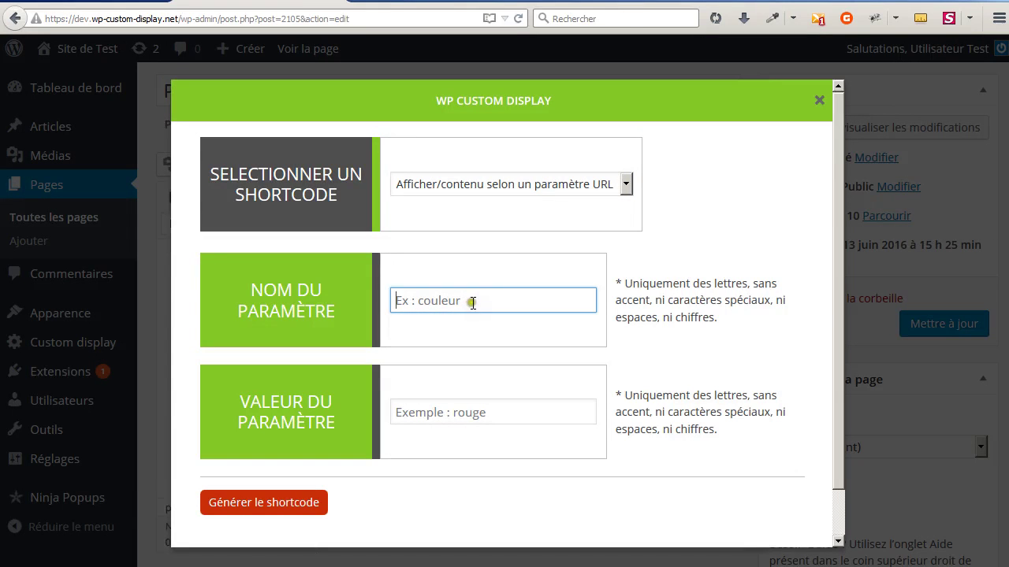
pyautogui.write('origine')
pyautogui.click(428, 404)
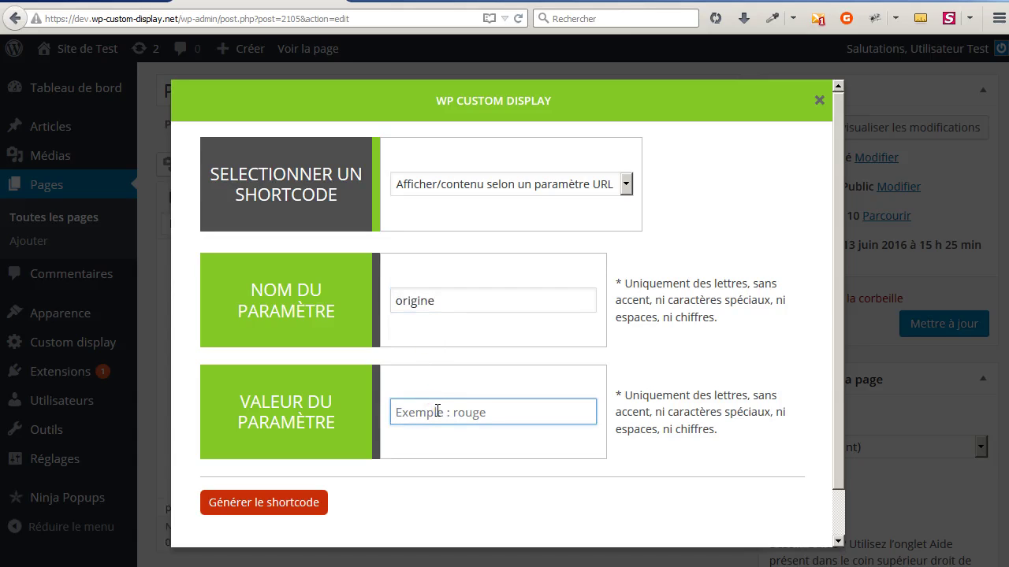
pyautogui.write('facebook')
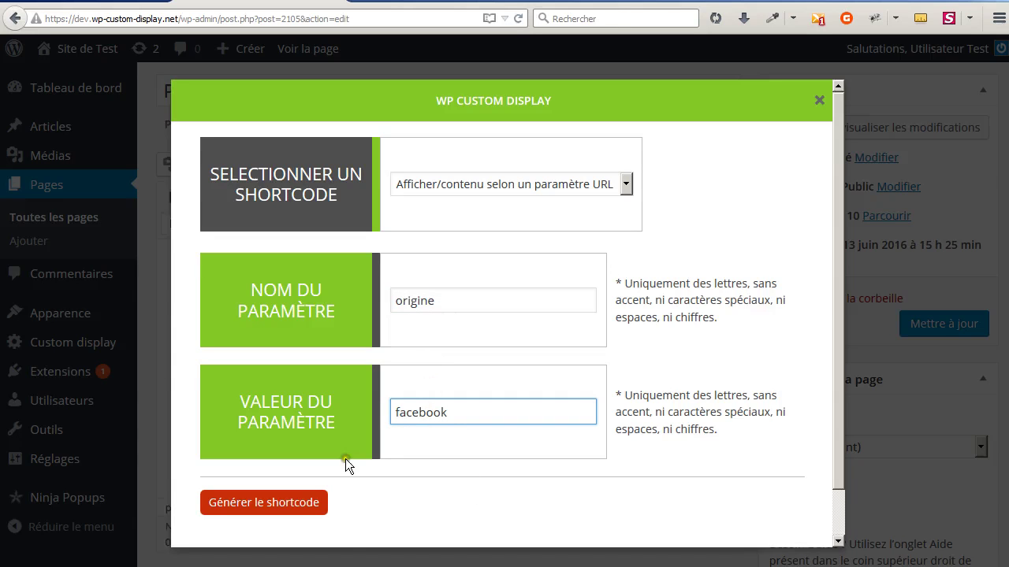
pyautogui.click(308, 502)
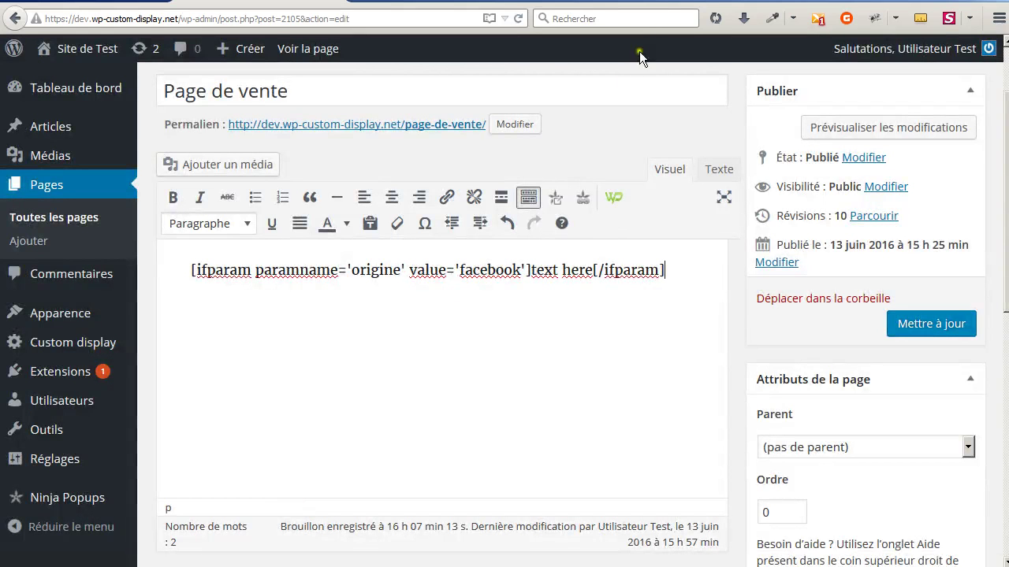
# Copy the page's permalink and enter it in a new browser tab with ?origine=facebook appended
pyautogui.click(440, 125)
pyautogui.rightClick(440, 125)
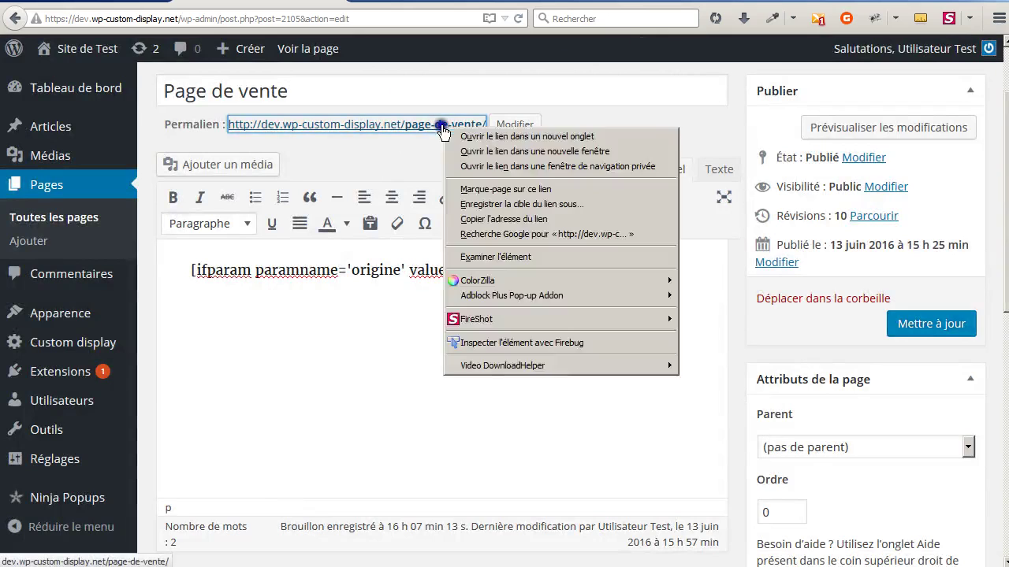
pyautogui.click(507, 220)
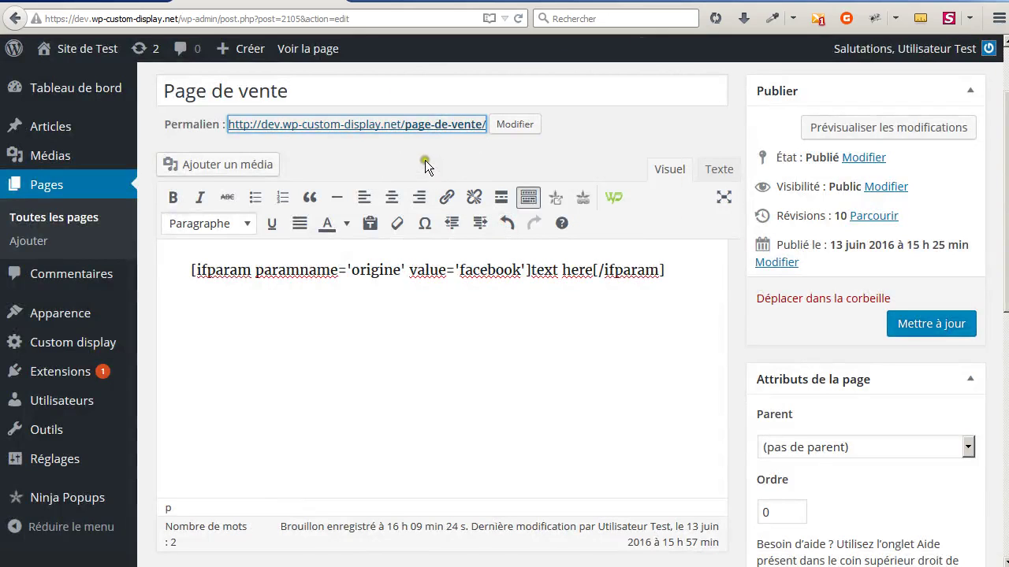
pyautogui.click(688, 1)
pyautogui.click(442, 17)
pyautogui.hotkey('ctrl', 'v')
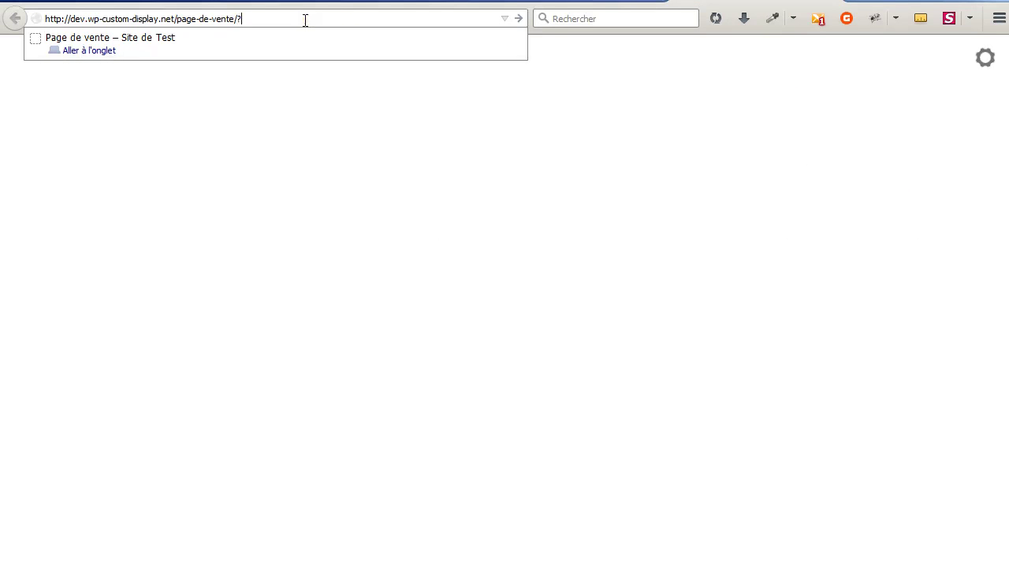
pyautogui.press('Return')
pyautogui.write('?origin')
pyautogui.press('BackSpace')
pyautogui.write('gine=facebook')
# Compare the origine parameter and its facebook value in the URL with those in the shortcode
pyautogui.click(254, 15)
pyautogui.doubleClick(254, 15)
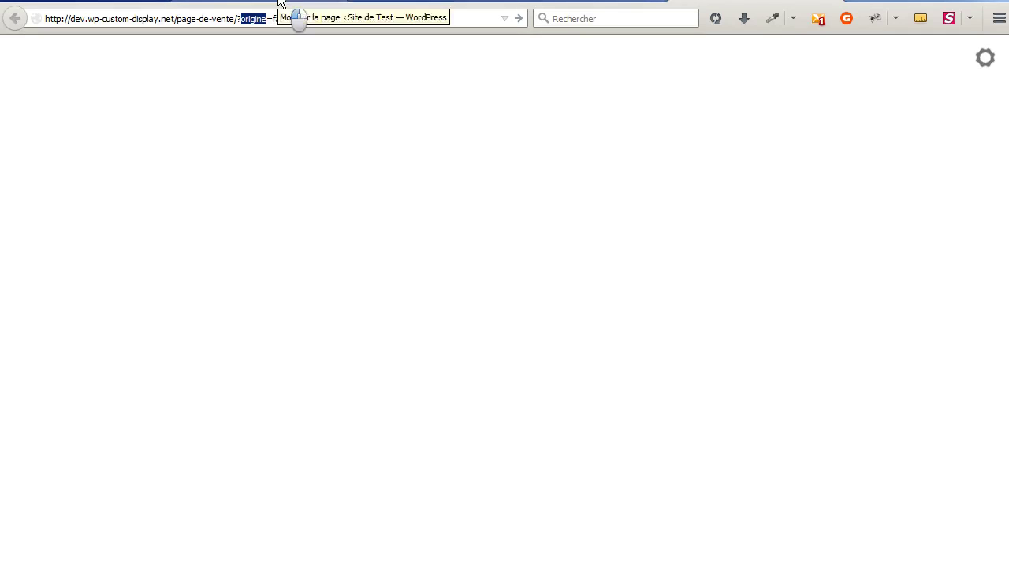
pyautogui.click(280, 2)
pyautogui.doubleClick(377, 269)
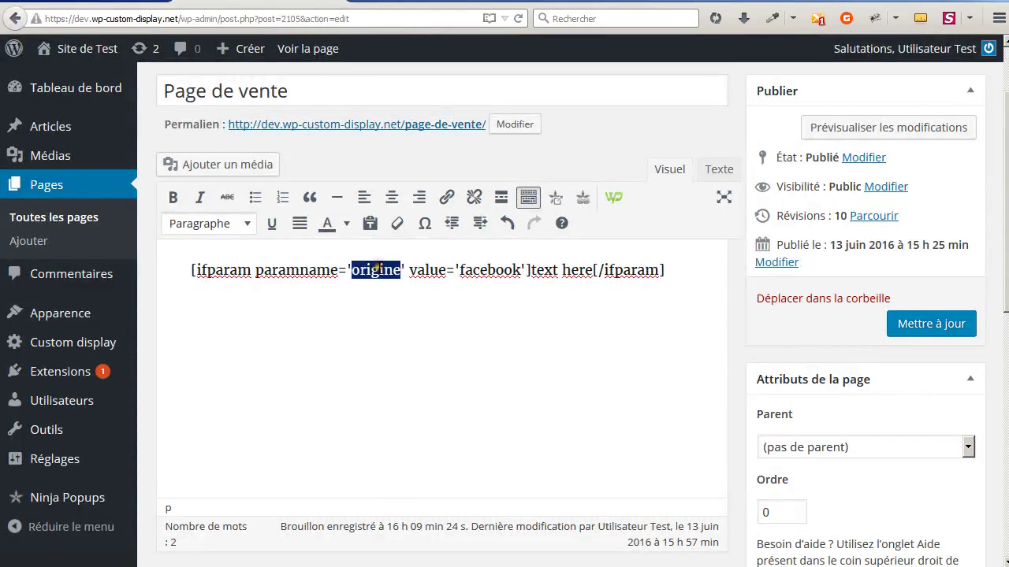
pyautogui.click(369, 2)
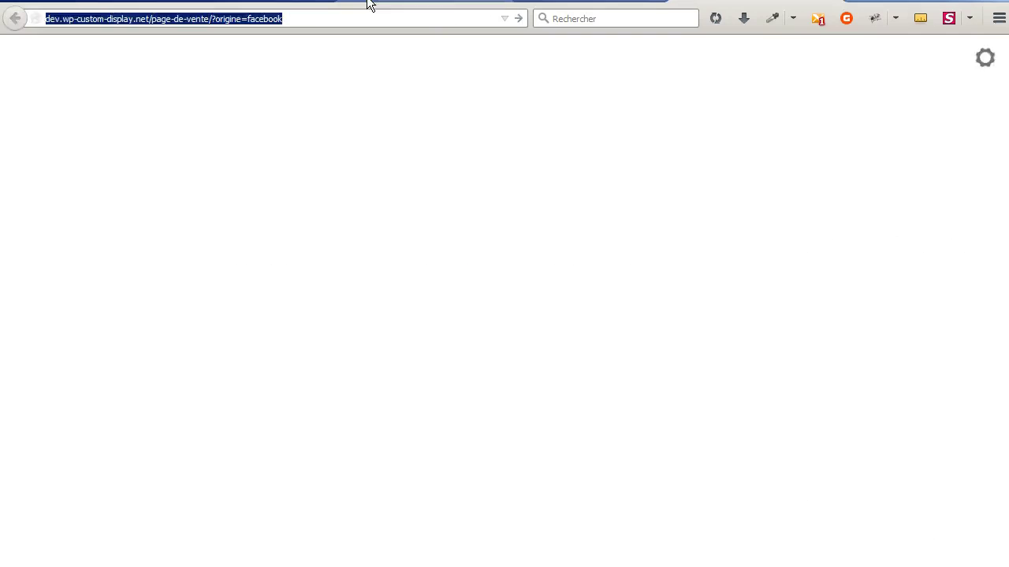
pyautogui.click(288, 4)
pyautogui.doubleClick(485, 270)
# Replace the shortcode's placeholder content with "j'affiche une offre spéciale facebook" and duplicate the whole shortcode in a new paragraph below
pyautogui.moveTo(531, 270); pyautogui.dragTo(593, 269)
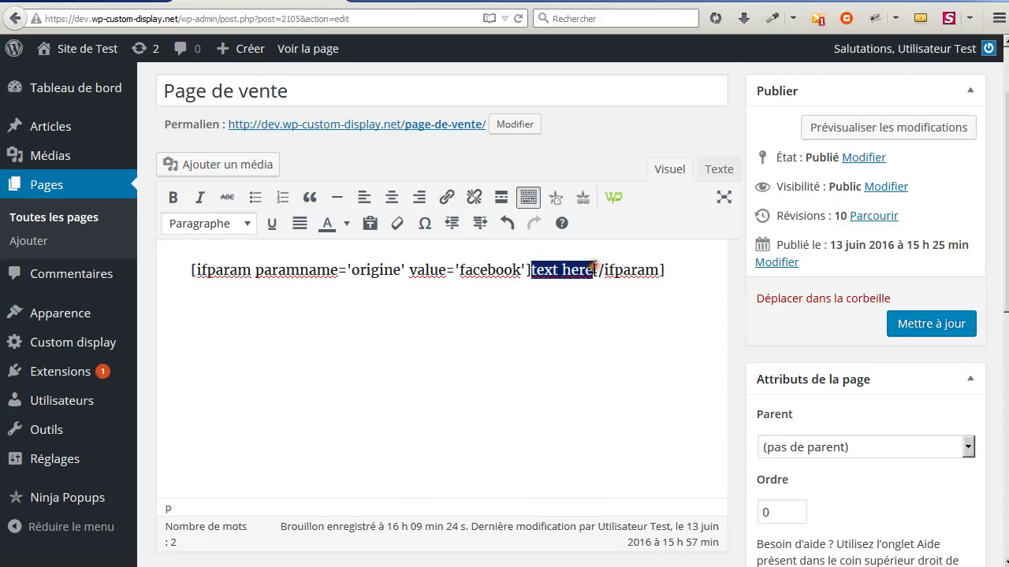
pyautogui.write("j'affiche une offre spéciale facebook")
pyautogui.press('End')
pyautogui.hotkey('shift', 'Up')
pyautogui.hotkey('shift', 'Home')
pyautogui.hotkey('ctrl', 'c')
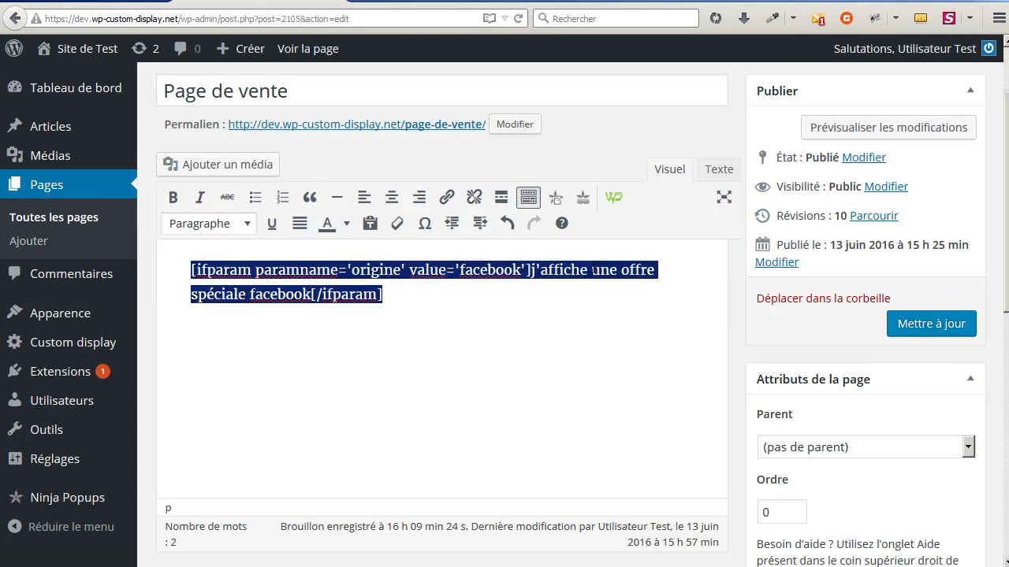
pyautogui.press('Down')
pyautogui.press('Return')
pyautogui.hotkey('ctrl', 'v')
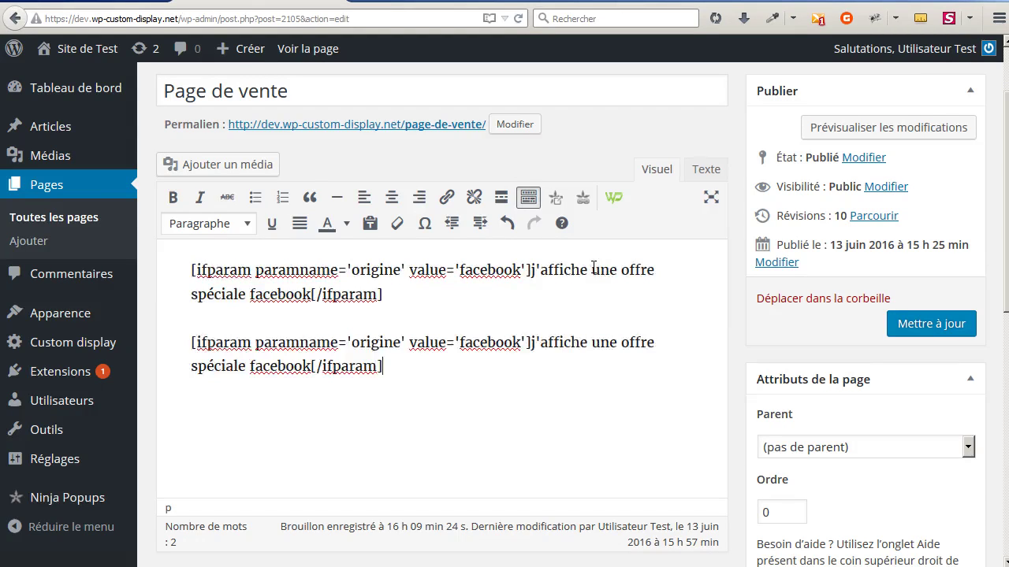
# Set the second shortcode's parameter name to "affilie" and its value to the affiliate's first name
pyautogui.press('Up')
pyautogui.hotkey('ctrl', 'Left')
pyautogui.hotkey('ctrl', 'shift', 'Right')
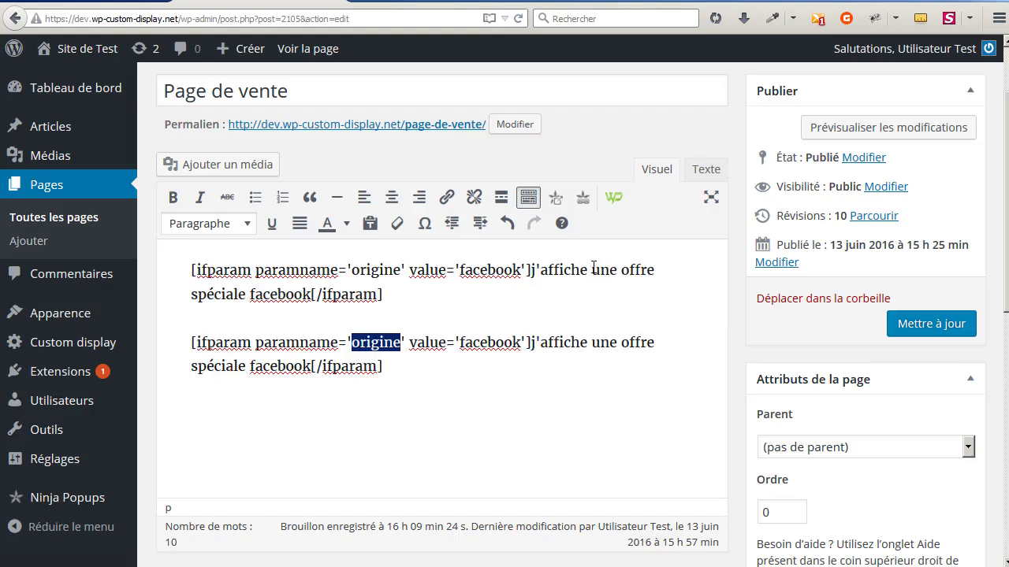
pyautogui.write('affilie')
pyautogui.press('Right')
pyautogui.press('Right')
pyautogui.press('Right')
pyautogui.press('Right')
pyautogui.press('Right')
pyautogui.press('Right')
pyautogui.hotkey('ctrl', 'shift', 'Right')
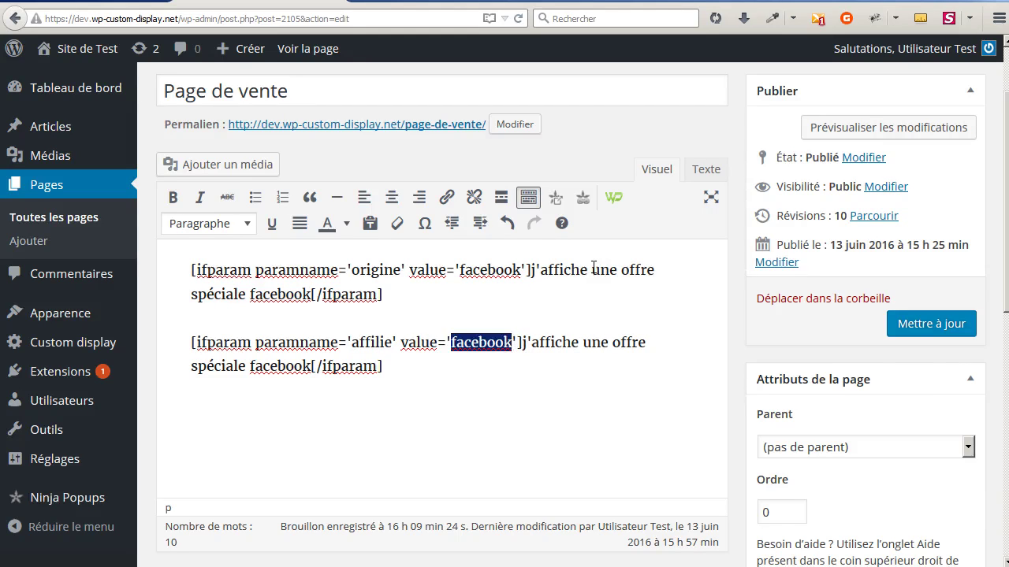
pyautogui.write('thierry')
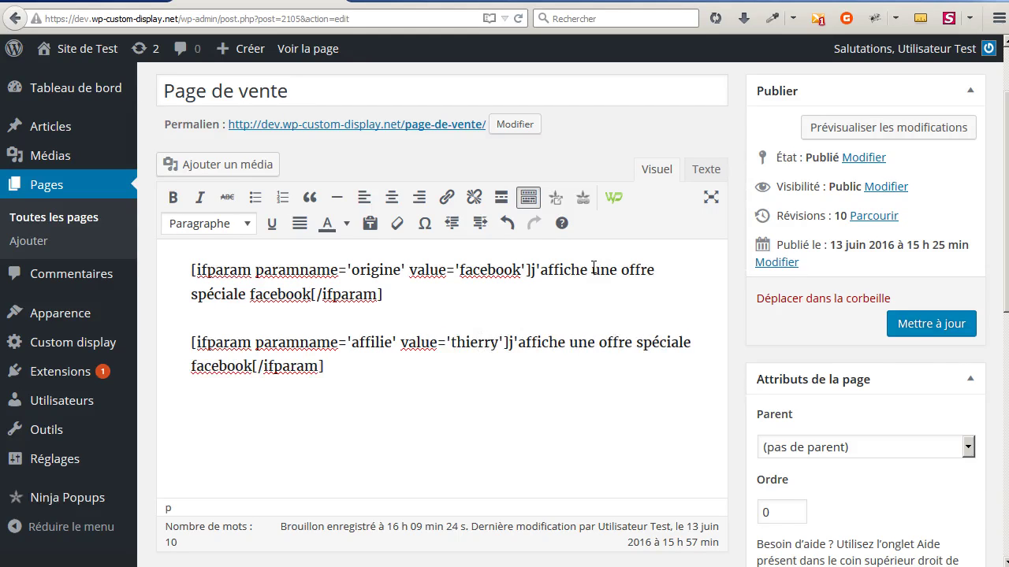
# In the second shortcode's content, replace "facebook" with "pour les abonnés de" followed by the affiliate's first name
pyautogui.doubleClick(216, 360)
pyautogui.write('pour les abbonés')
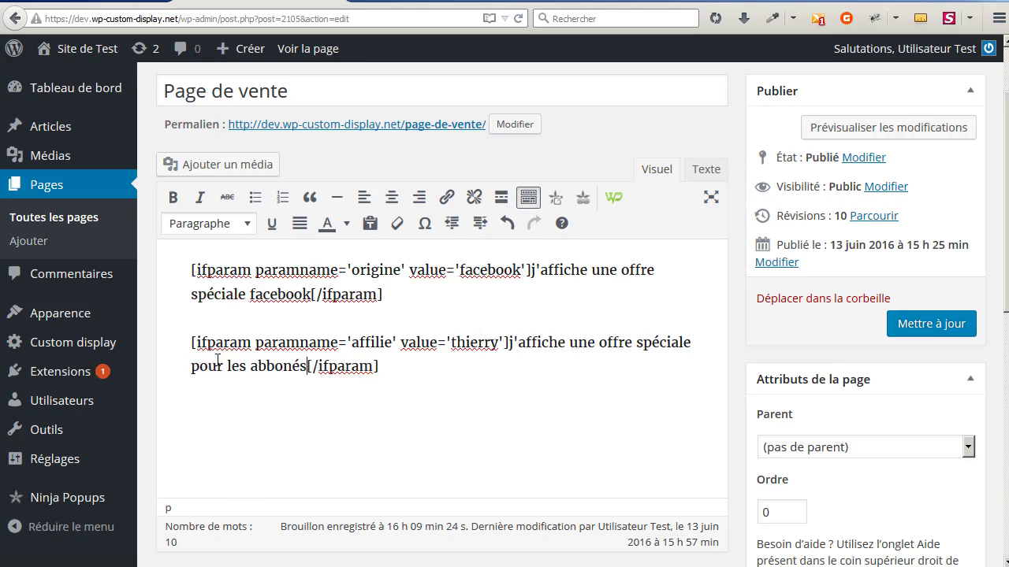
pyautogui.press('BackSpace')
pyautogui.press('BackSpace')
pyautogui.press('BackSpace')
pyautogui.press('BackSpace')
pyautogui.write('onnés de thier[/ifpar')
pyautogui.press('BackSpace')
pyautogui.press('BackSpace')
pyautogui.write('rry')
pyautogui.click(557, 384)
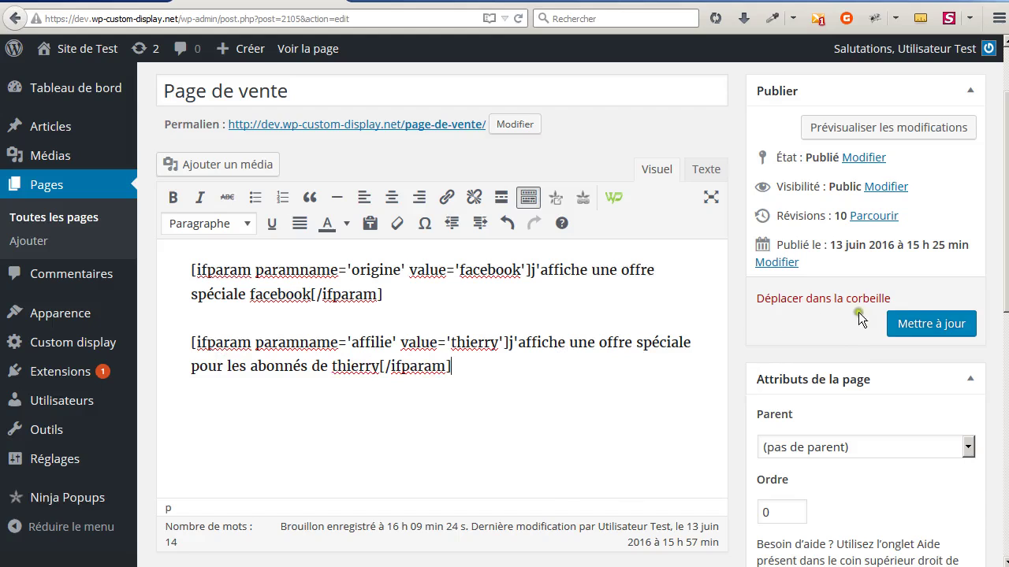
# Update the page and view the published version without any URL parameter
pyautogui.click(927, 323)
pyautogui.click(367, 115)
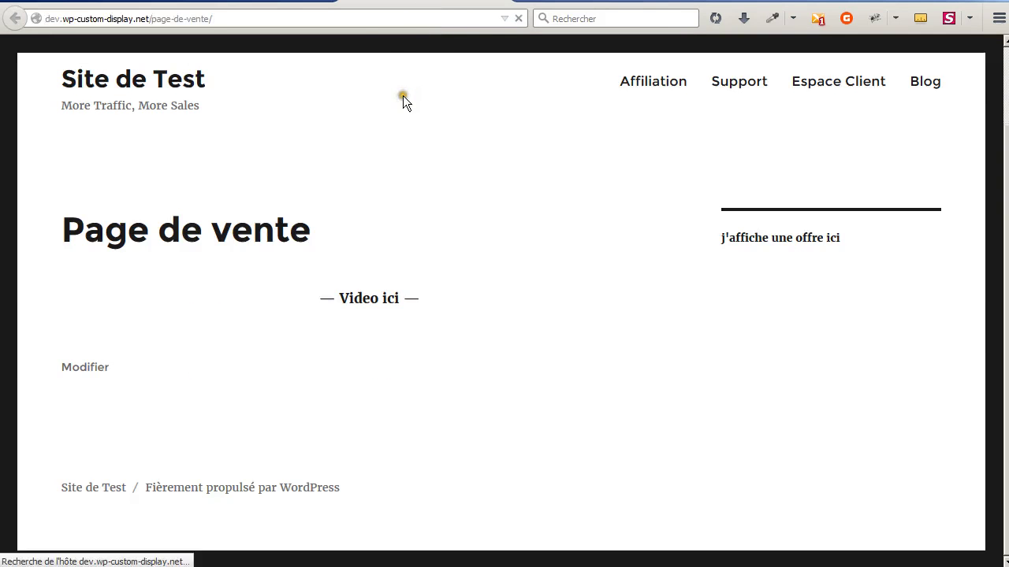
pyautogui.click(354, 22)
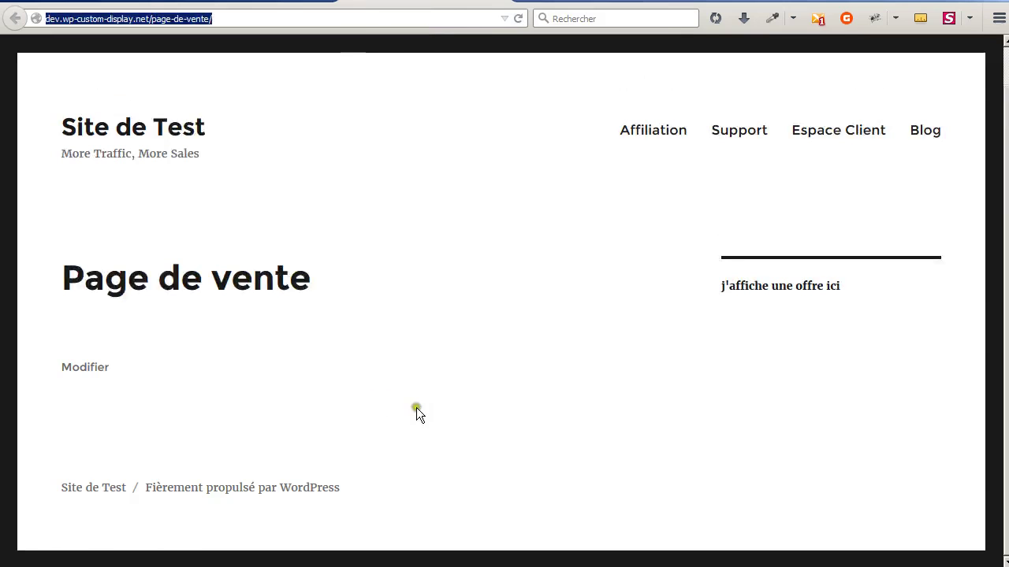
# Review the parameter values of both shortcodes in the page editor
pyautogui.click(296, 1)
pyautogui.click(542, 372)
pyautogui.click(471, 365)
pyautogui.click(476, 436)
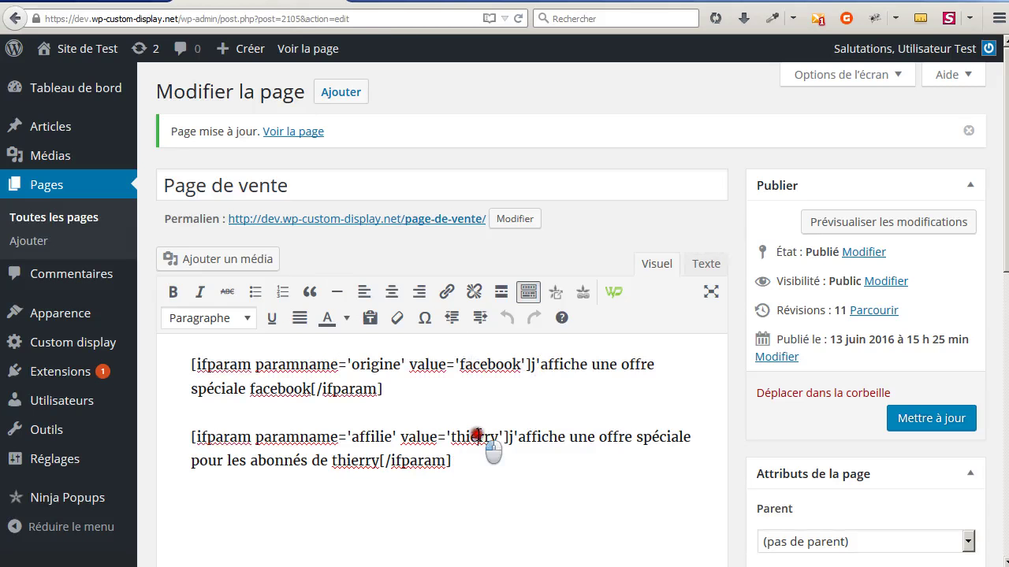
# Load the published page with ?origine=facebook added to its URL and check the displayed offer text
pyautogui.click(384, 2)
pyautogui.click(373, 19)
pyautogui.write('?origine=fa')
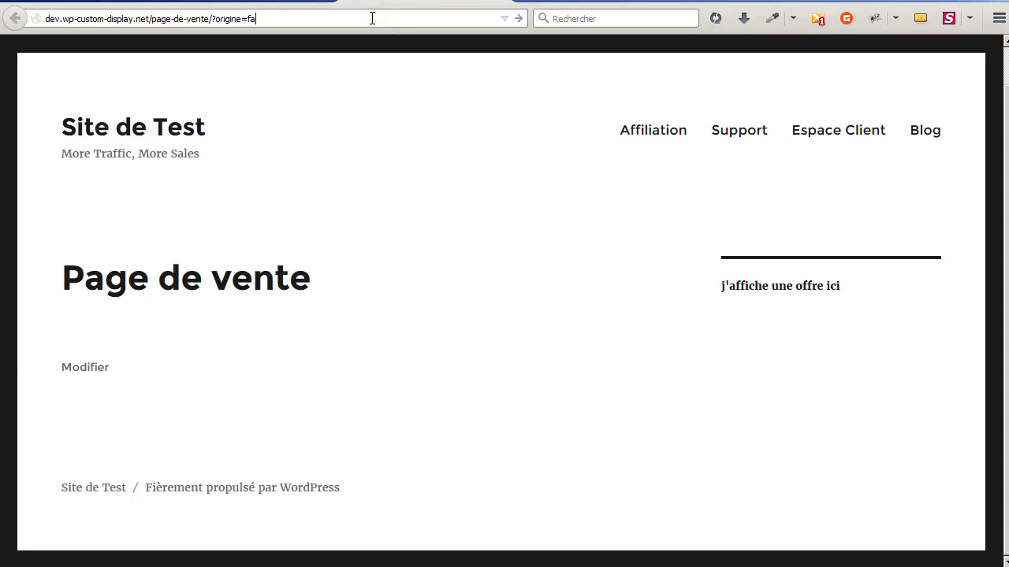
pyautogui.write('cebook')
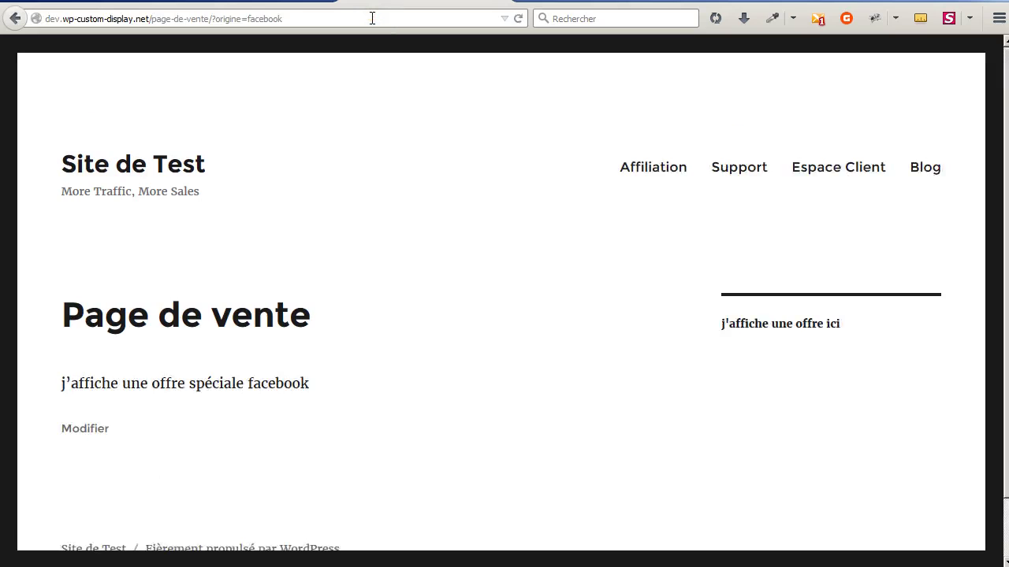
pyautogui.moveTo(311, 382); pyautogui.dragTo(29, 387)
# Load the published page with the URL parameter changed to affilie and its value set to the affiliate's first name
pyautogui.click(263, 24)
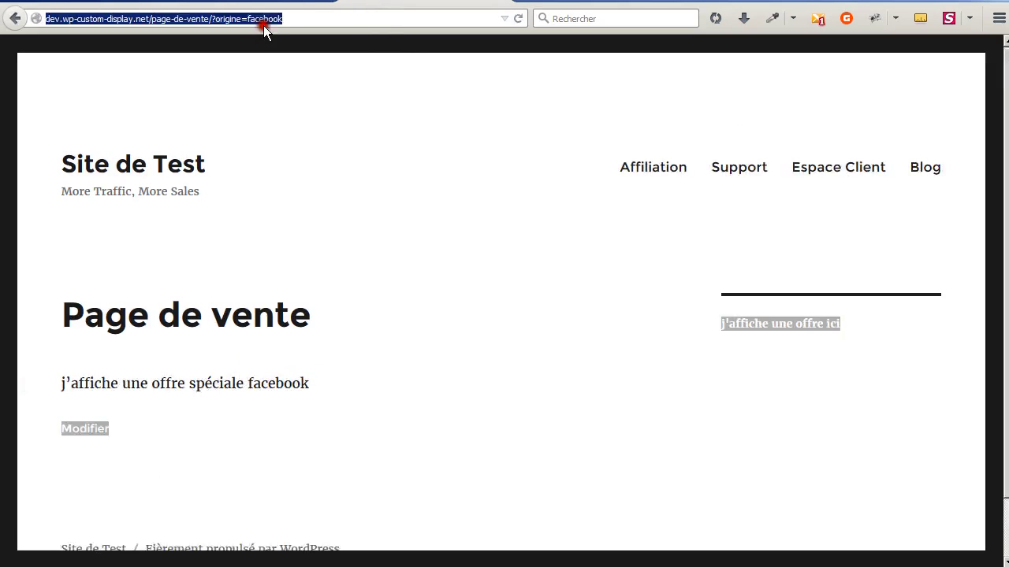
pyautogui.doubleClick(236, 19)
pyautogui.write('affilie')
pyautogui.doubleClick(237, 20)
pyautogui.write('thiee')
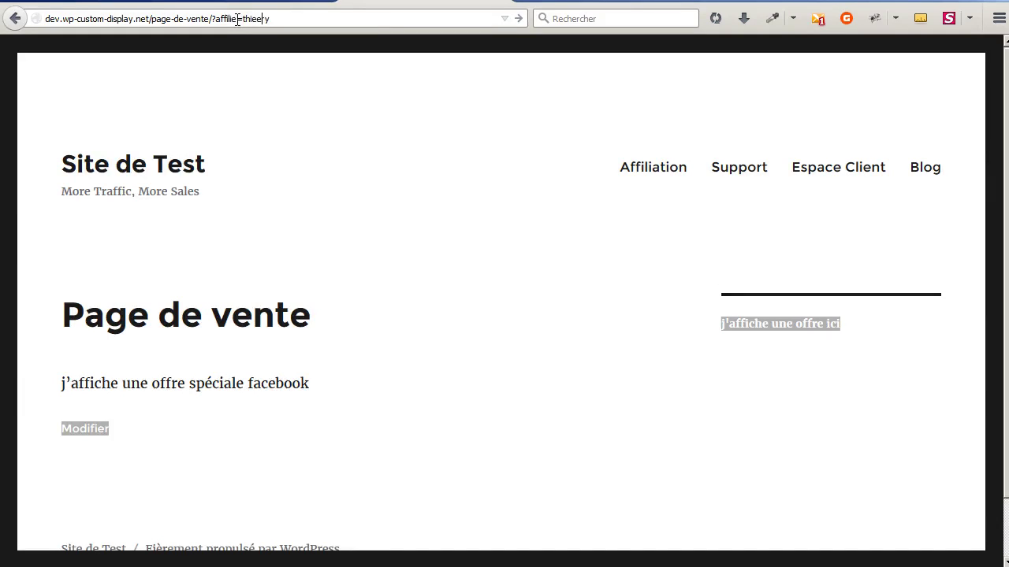
pyautogui.write('ry')
pyautogui.press('Return')
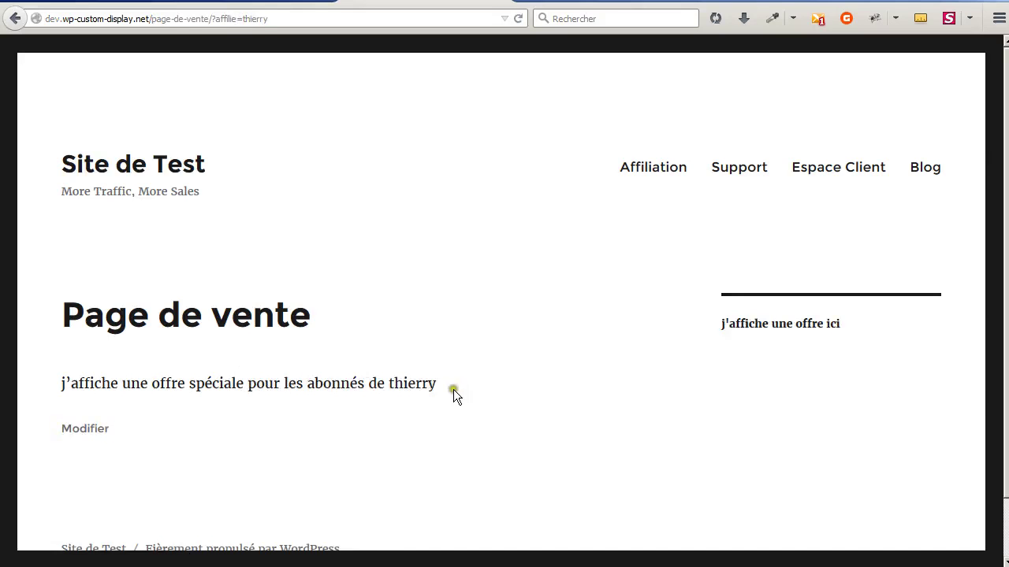
# Reload the published page with the affilie parameter set to a first name that no shortcode uses
pyautogui.doubleClick(228, 19)
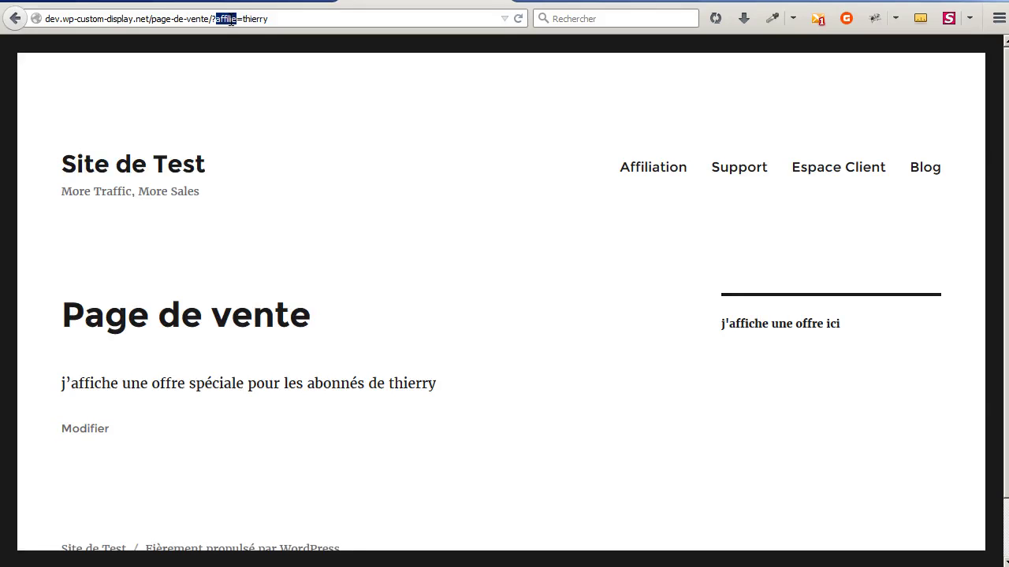
pyautogui.doubleClick(254, 18)
pyautogui.write('bobo')
pyautogui.press('BackSpace')
pyautogui.press('Return')
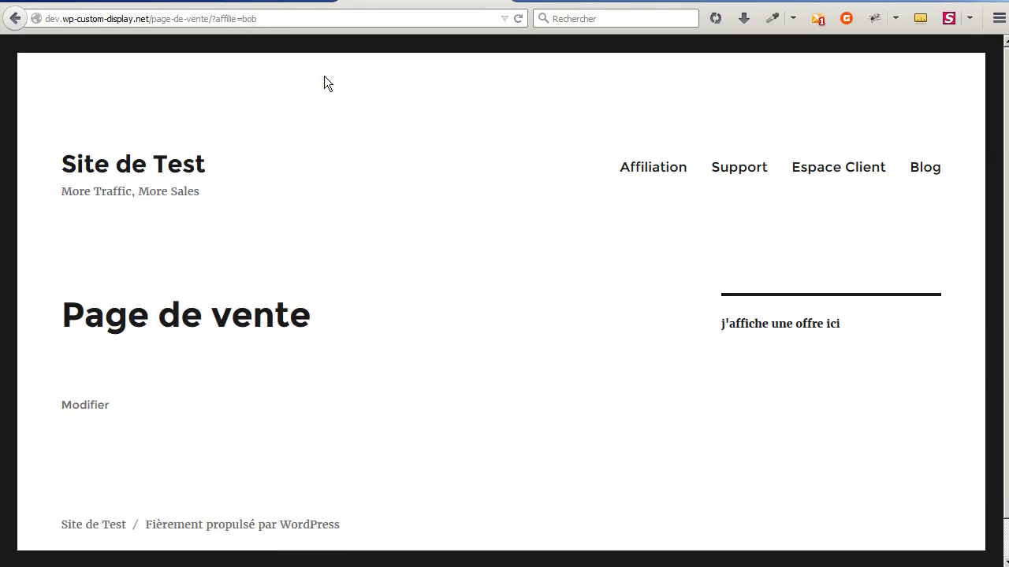
# Duplicate the affilie shortcode in the page editor, placing the copy on a new line below the original
pyautogui.click(298, 4)
pyautogui.moveTo(486, 471); pyautogui.dragTo(95, 449)
pyautogui.hotkey('ctrl', 'c')
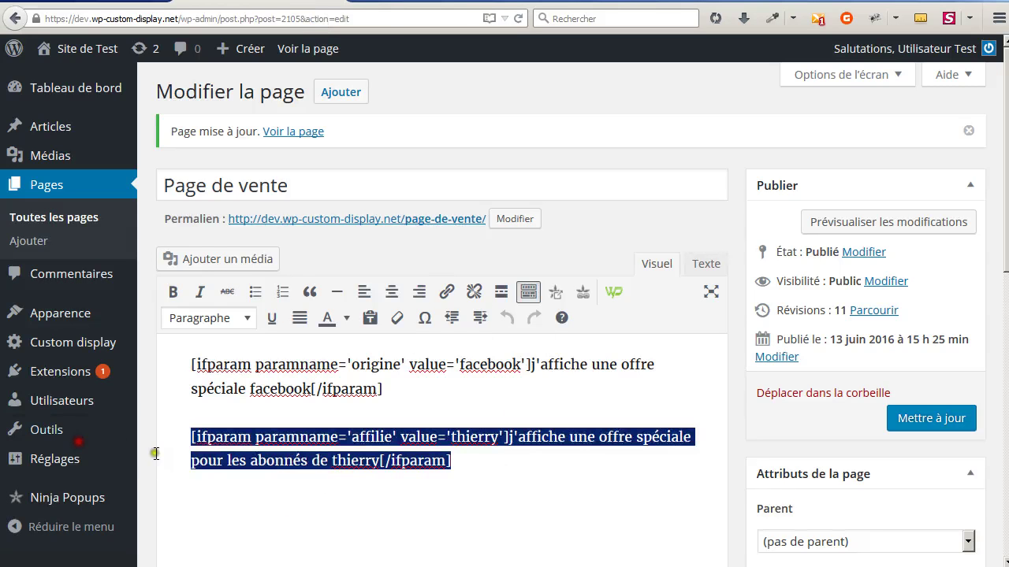
pyautogui.click(471, 465)
pyautogui.press('Return')
pyautogui.hotkey('ctrl', 'v')
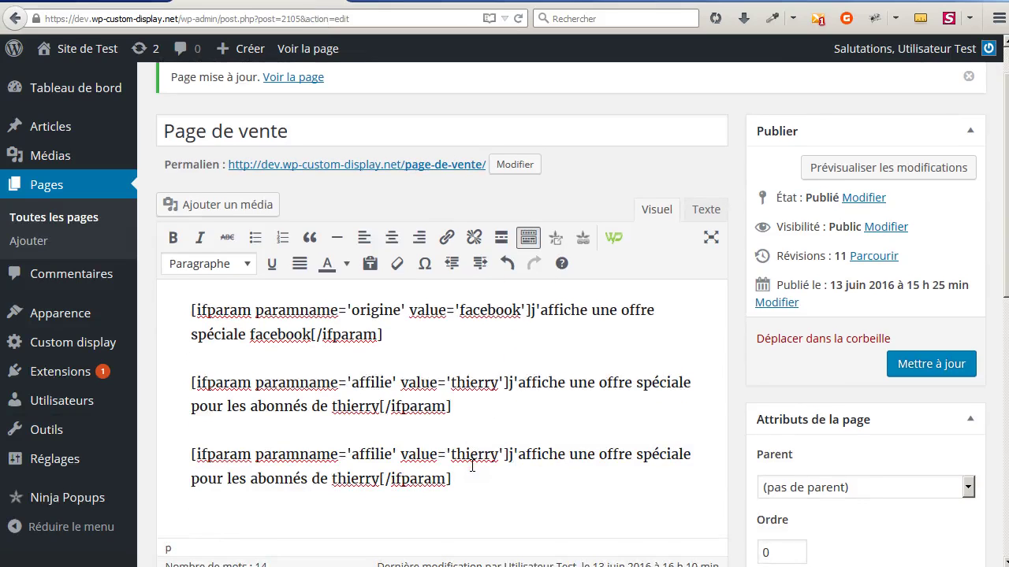
# Change both the value and the subscriber text of the copied affilie shortcode to the other affiliate's first name
pyautogui.doubleClick(472, 463)
pyautogui.write('bob')
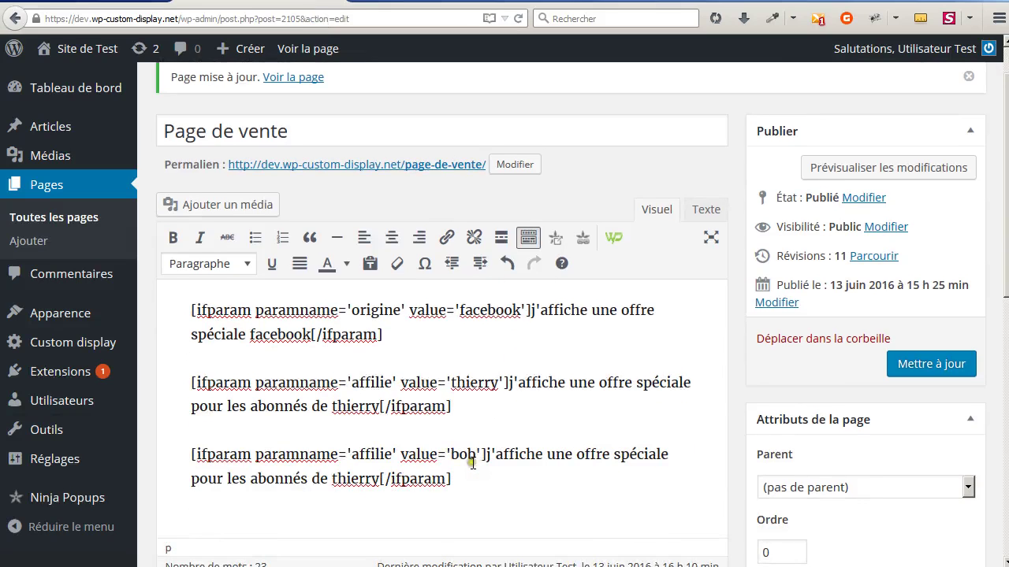
pyautogui.doubleClick(344, 480)
pyautogui.write('bob')
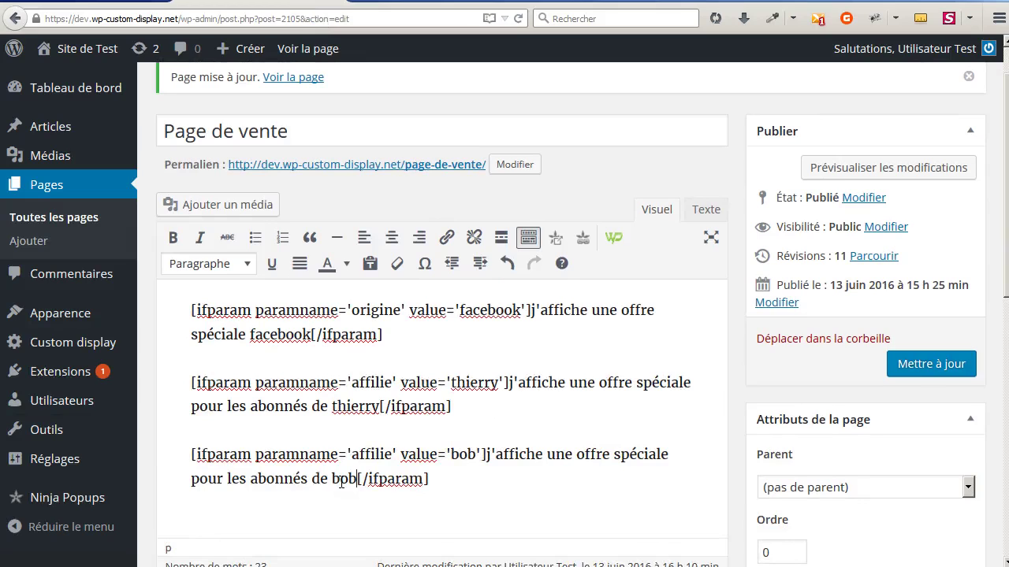
# Update the page and reload the published version to check the second affiliate's offer text
pyautogui.click(926, 364)
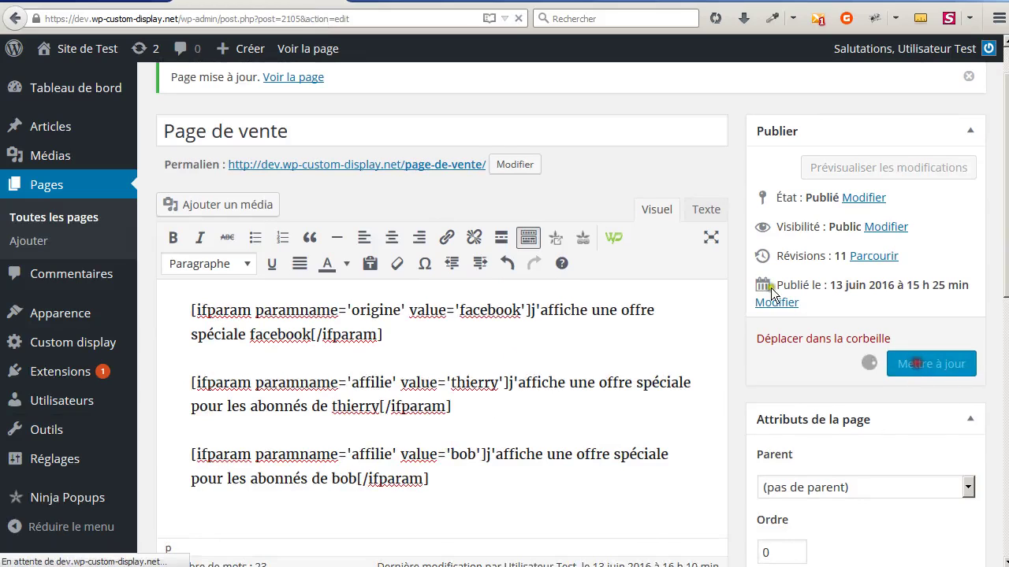
pyautogui.click(435, 1)
pyautogui.press('F5')
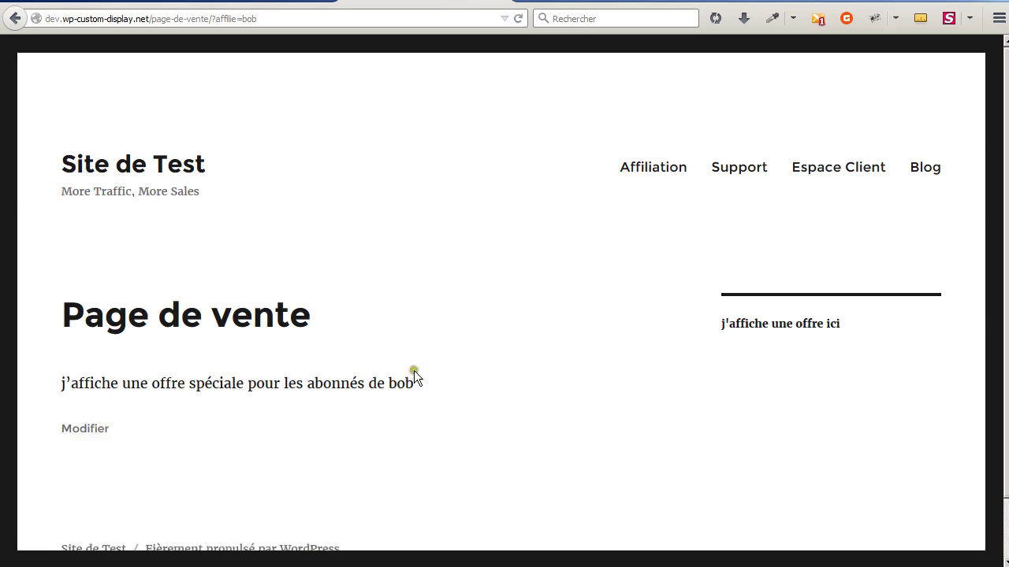
# Change the third shortcode's paramname to 'bouton' and its value to 'rouge' in the page editor
pyautogui.click(269, 6)
pyautogui.scroll(-4, 381, 329)
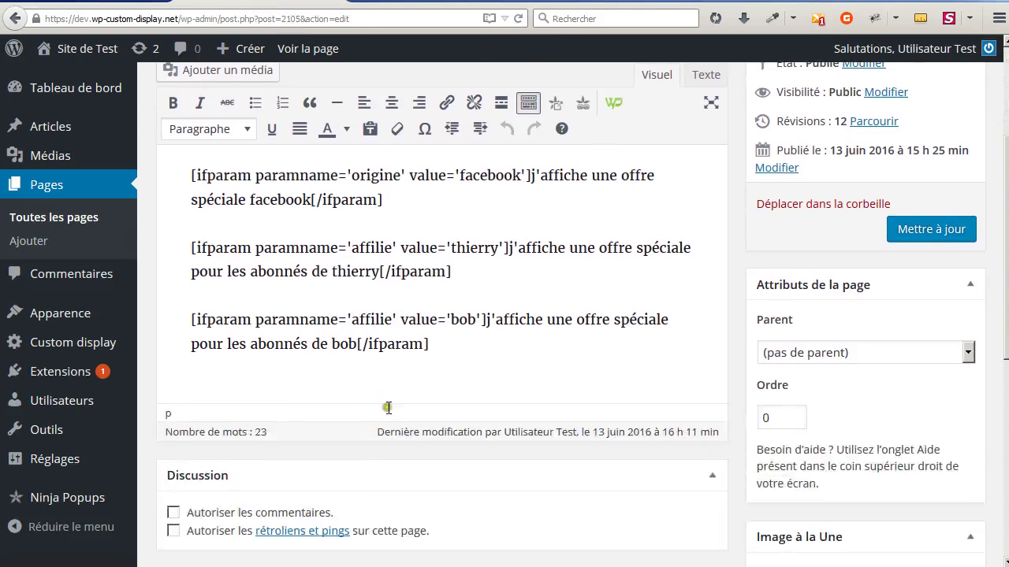
pyautogui.doubleClick(378, 323)
pyautogui.write('bouton')
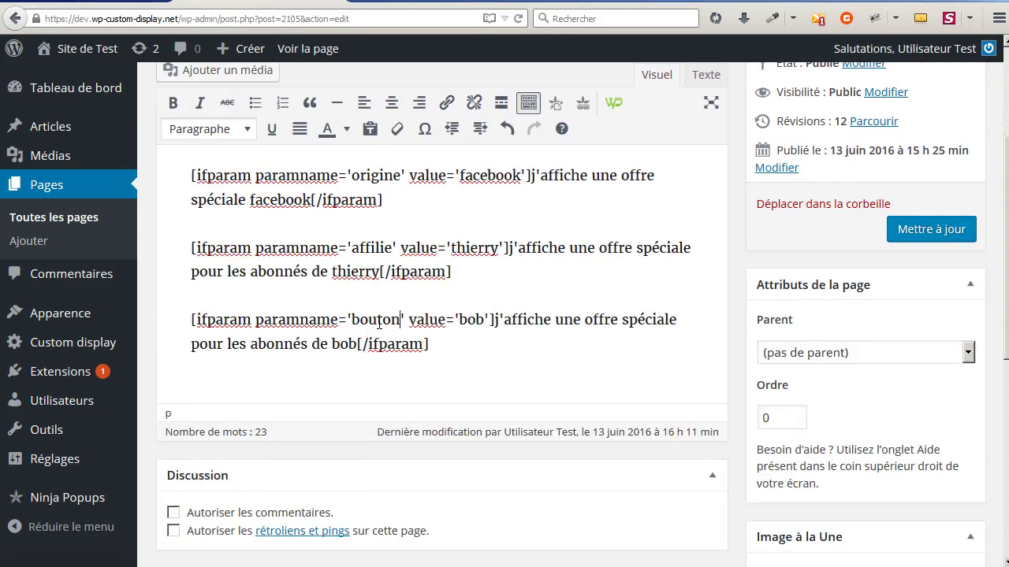
pyautogui.hotkey('ctrl', 'Right')
pyautogui.hotkey('shift', 'Right')
pyautogui.hotkey('shift', 'Right')
pyautogui.hotkey('shift', 'Right')
pyautogui.write('rouge')
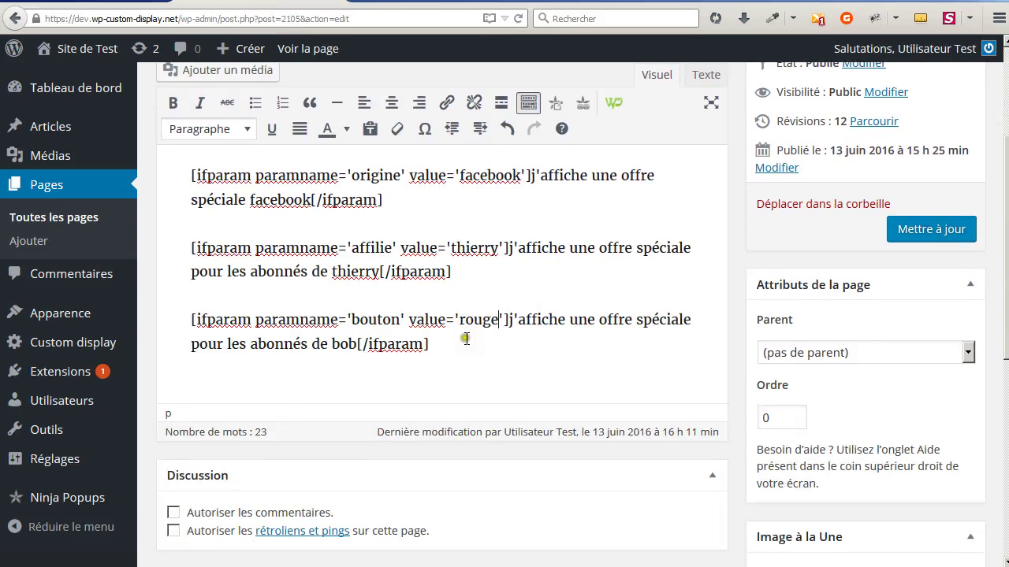
# Reword the end of the third shortcode's offer text to "ceux qui ont cliqué le bouton rouge"
pyautogui.moveTo(356, 344); pyautogui.dragTo(229, 345)
pyautogui.write('ceux qui ont cliqué le')
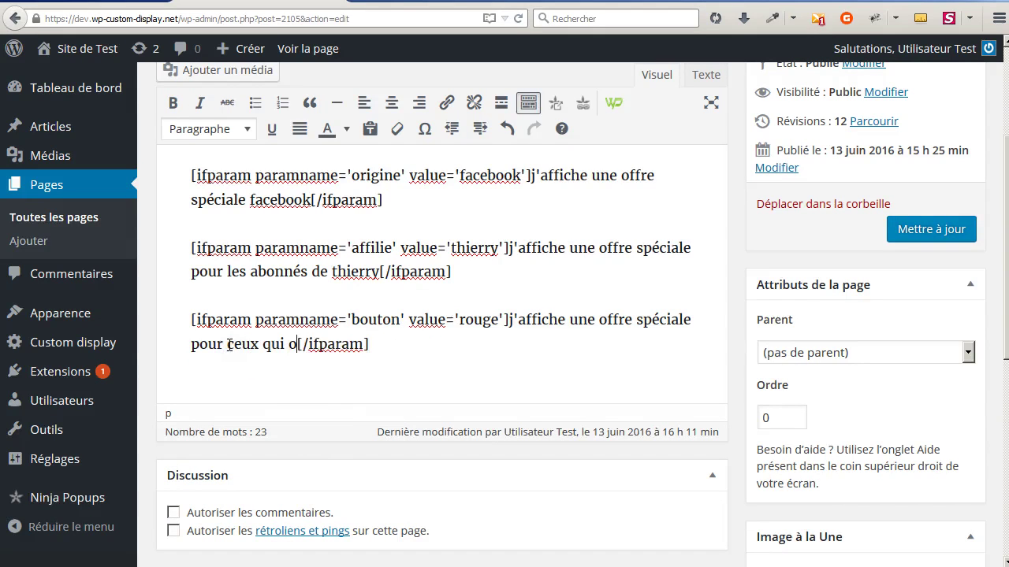
pyautogui.write(' bouton rouge')
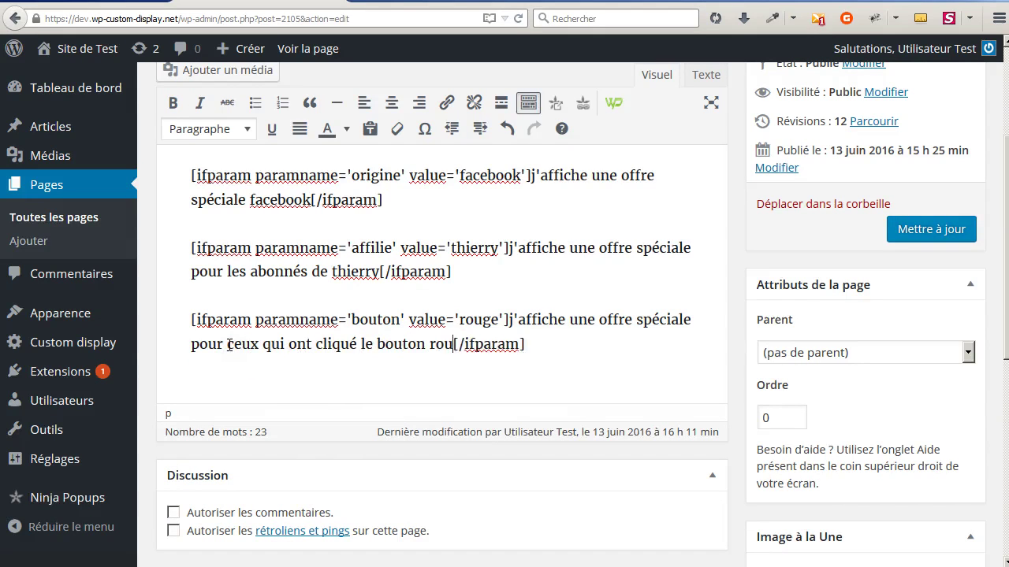
# Clear the text between the bouton shortcode's tags and place the cursor there in the HTML source view
pyautogui.moveTo(469, 344); pyautogui.dragTo(507, 330)
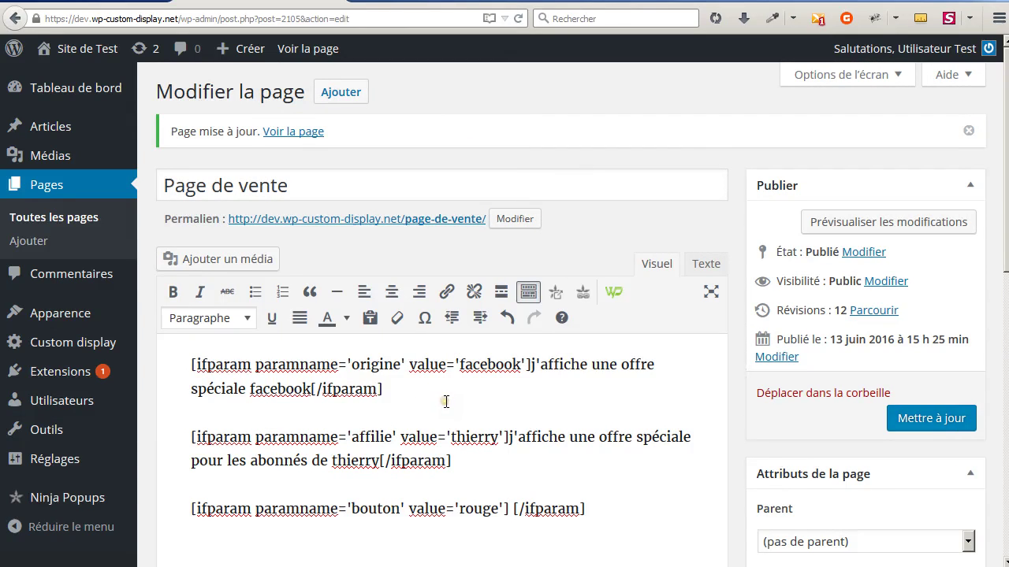
pyautogui.click(510, 508)
pyautogui.click(706, 268)
pyautogui.click(430, 426)
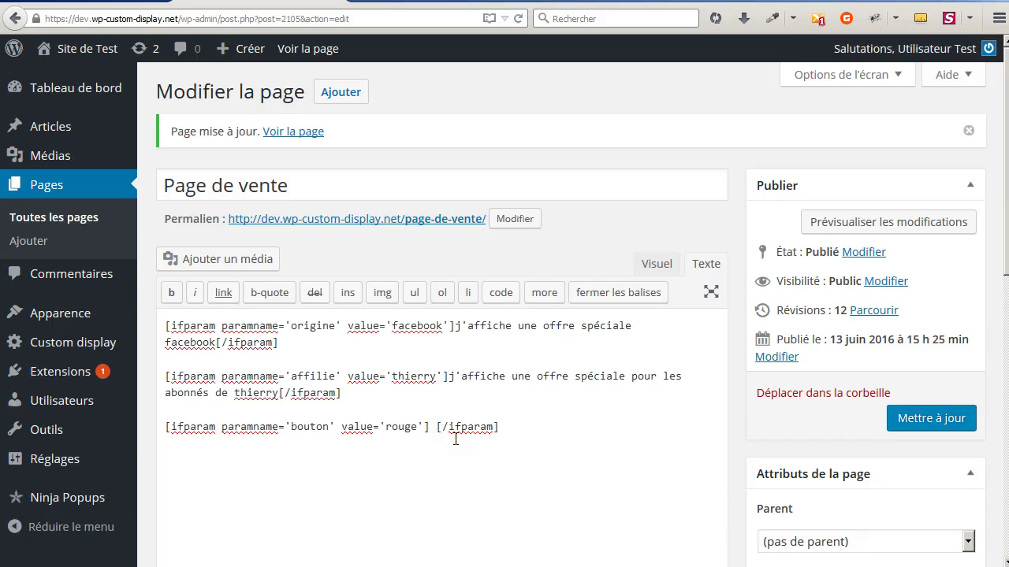
# Return to the visual view and examine the parameter names, values and content positions of the bouton and affilie shortcodes
pyautogui.click(662, 266)
pyautogui.click(511, 507)
pyautogui.moveTo(602, 516); pyautogui.dragTo(158, 515)
pyautogui.click(384, 509)
pyautogui.click(493, 507)
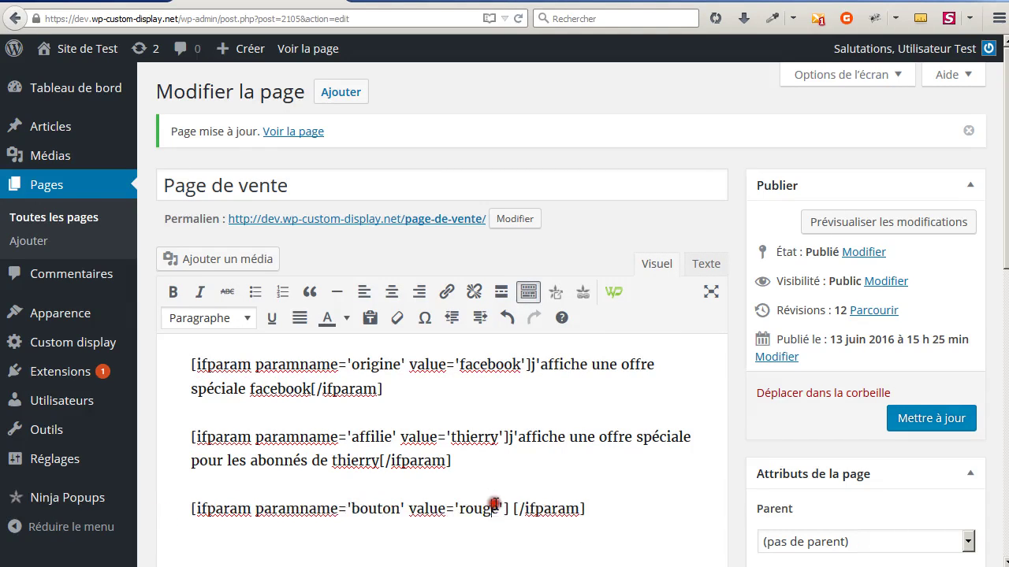
pyautogui.click(505, 508)
pyautogui.doubleClick(369, 437)
pyautogui.click(509, 437)
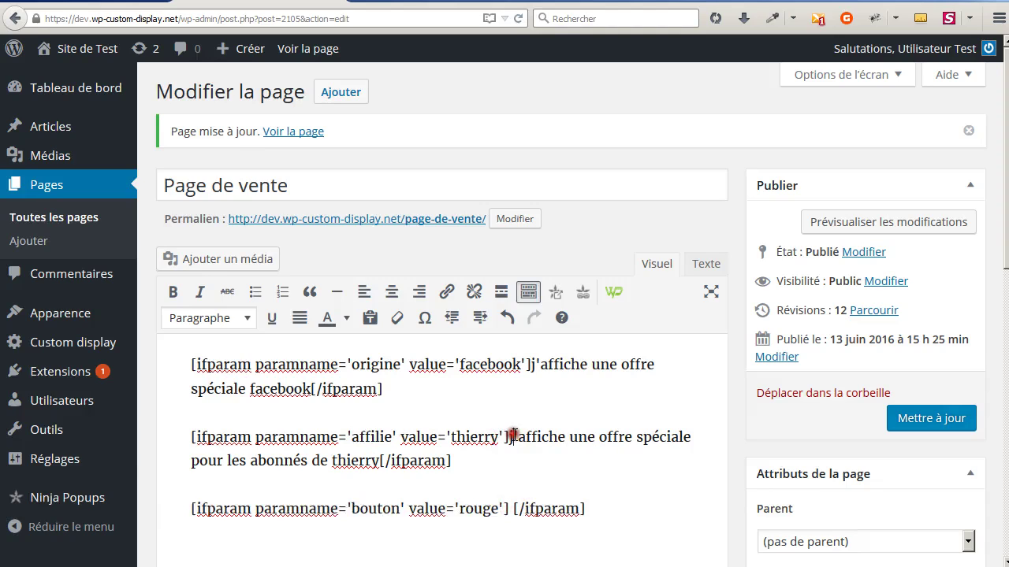